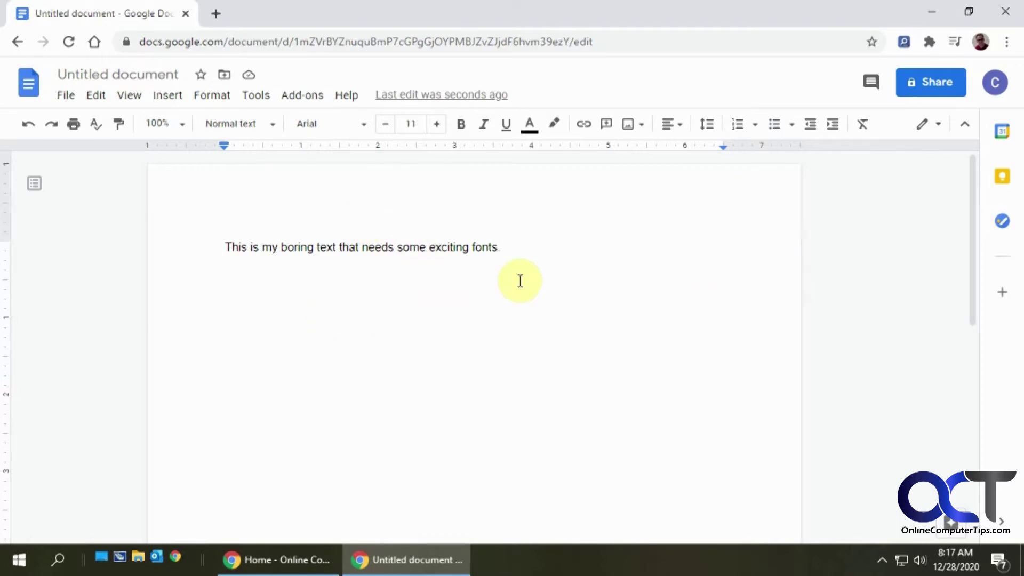
Browse the default font list with Arial checked, close it, then reopen it
left_click(365, 129)
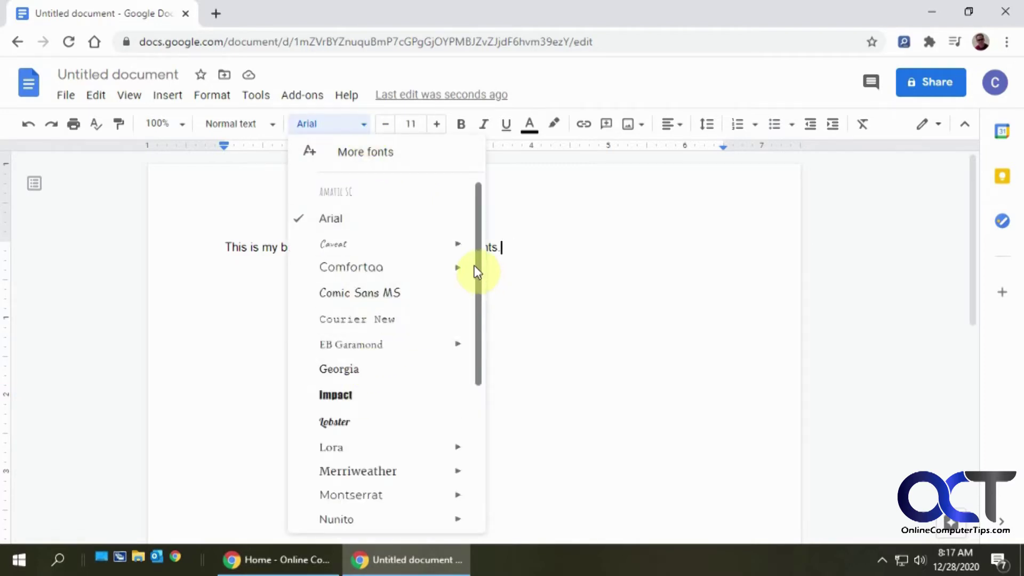
left_click_drag(478, 271, 475, 444)
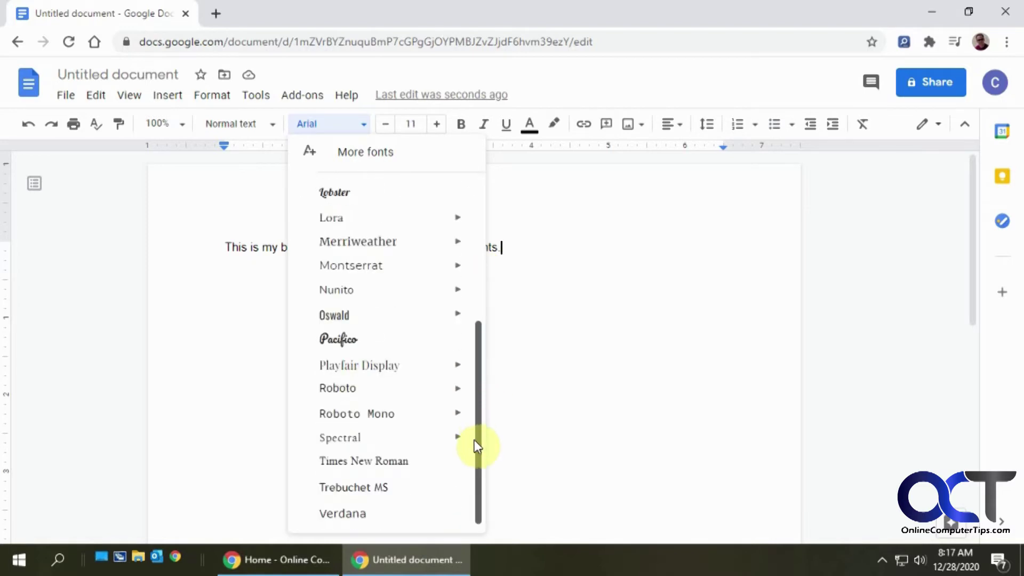
left_click(545, 407)
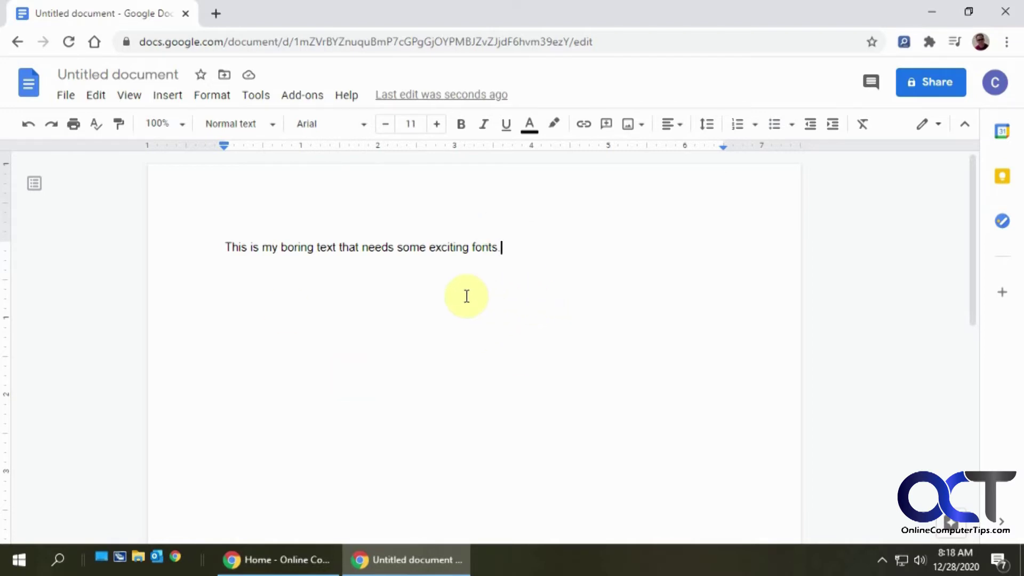
left_click(361, 128)
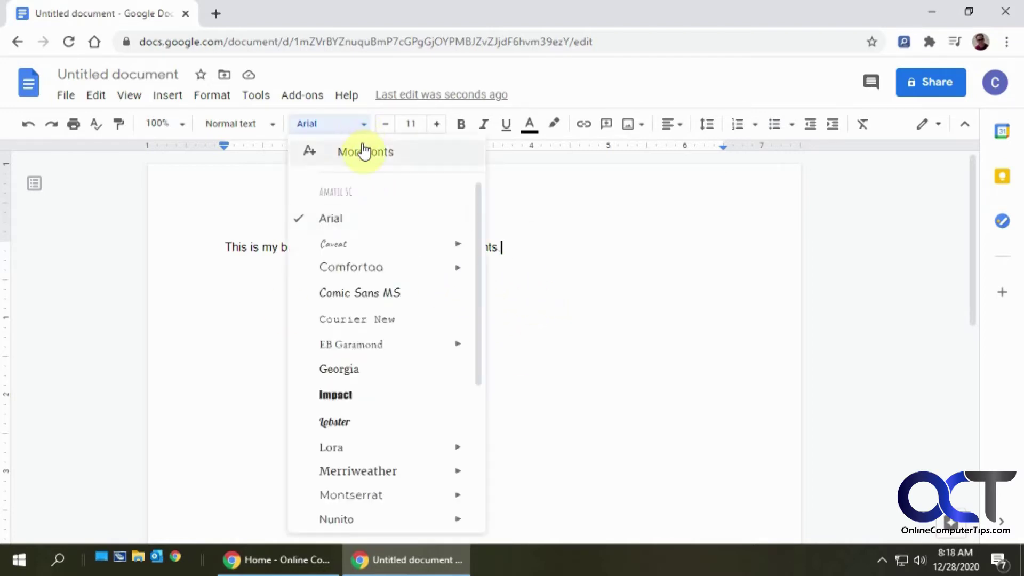
Open More fonts and inspect the Scripts and Show filters without applying any
left_click(363, 154)
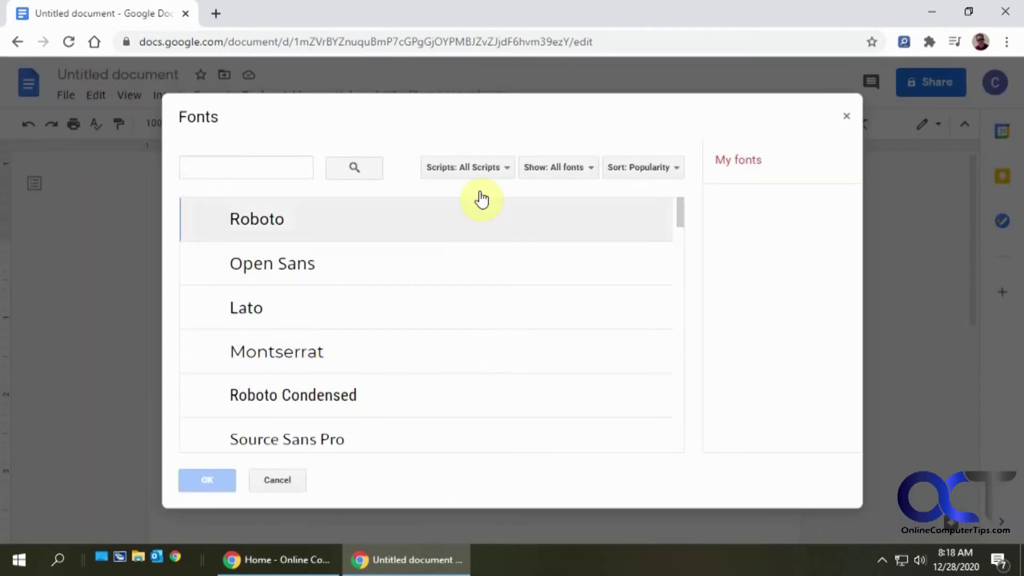
left_click(498, 169)
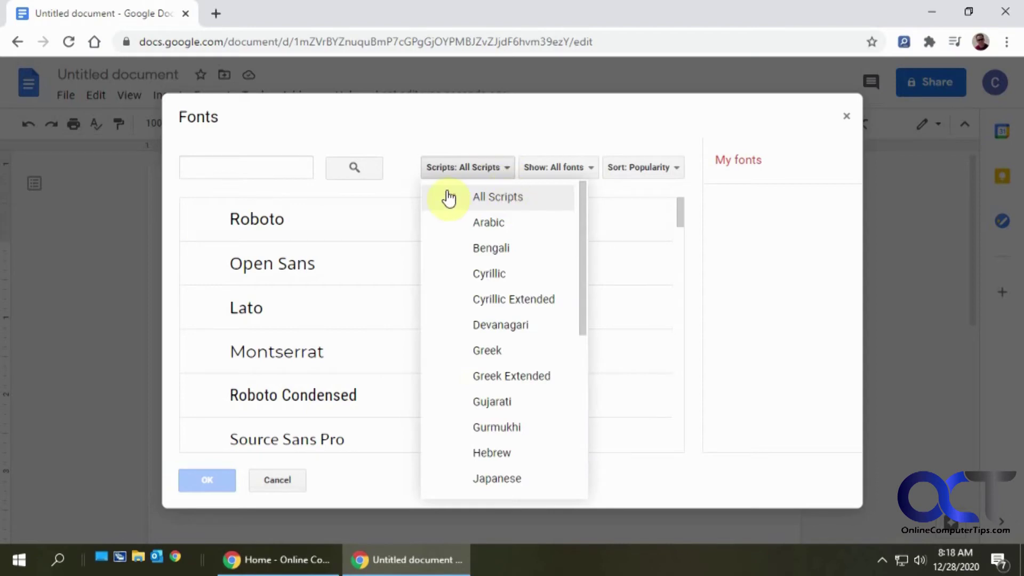
left_click(566, 166)
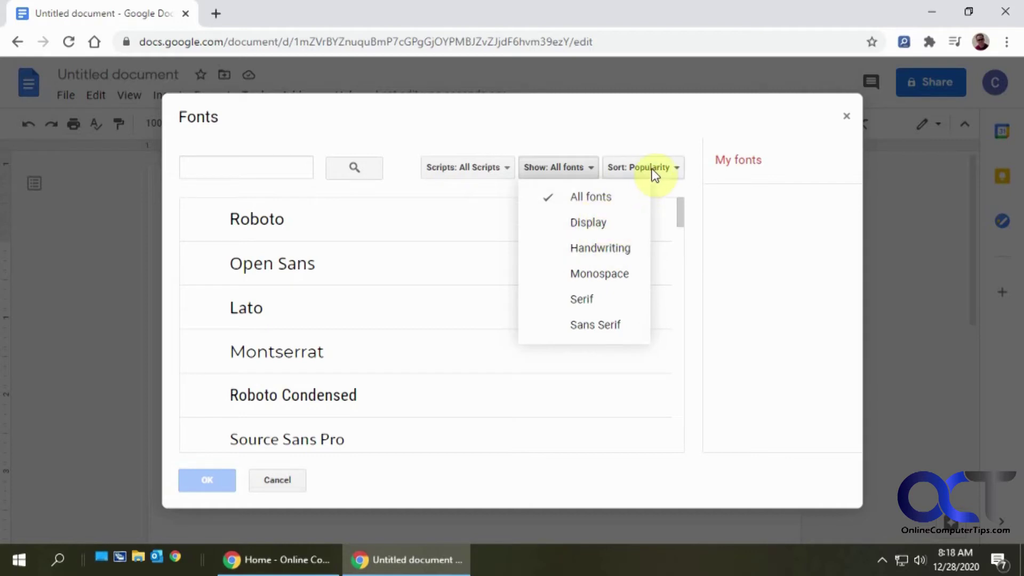
left_click(257, 166)
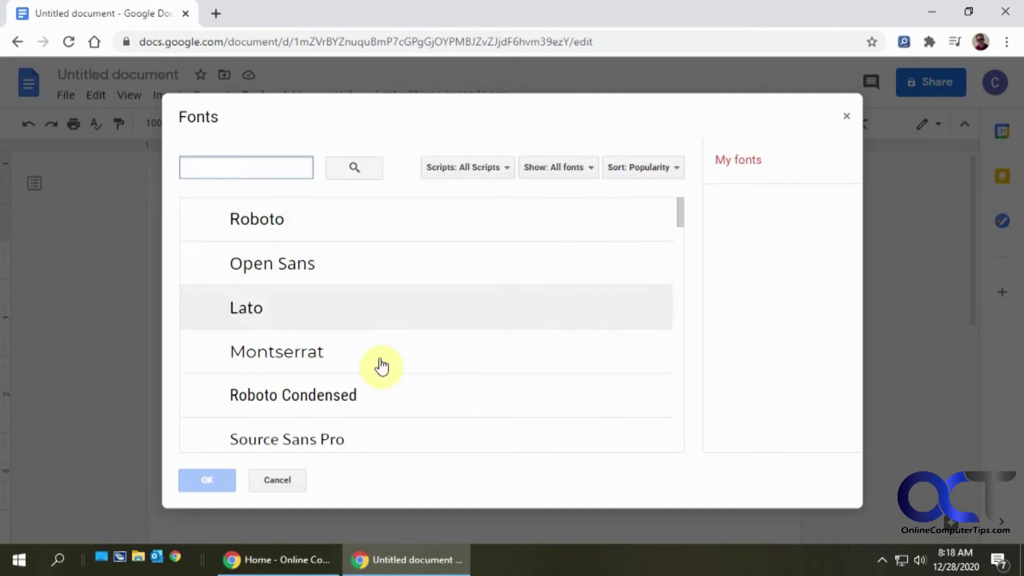
scroll(343, 362, "down", 1)
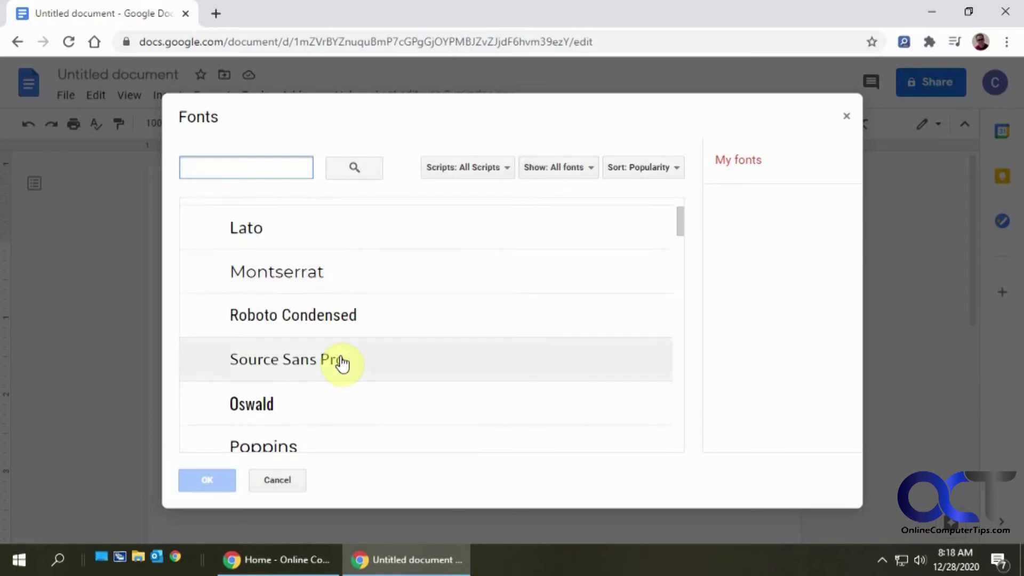
scroll(341, 361, "down", 1)
Select Oswald, Poppins, Roboto Slab, Merriweather, Fira Sans and Anton, then confirm with OK
left_click(276, 328)
left_click(233, 366)
scroll(339, 371, "down", 1)
scroll(328, 368, "down", 1)
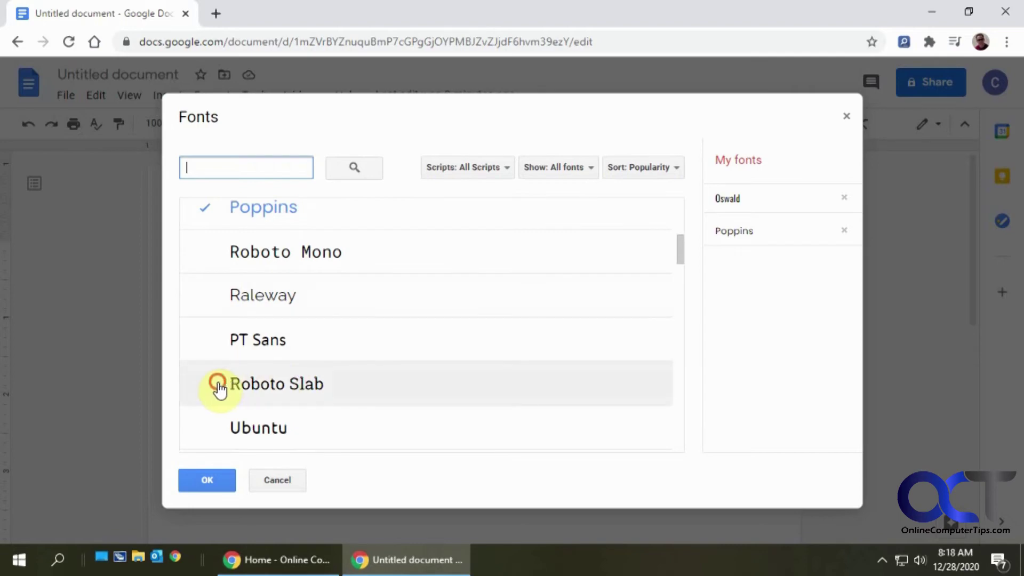
left_click(240, 384)
scroll(265, 381, "down", 1)
scroll(264, 389, "down", 1)
left_click(221, 242)
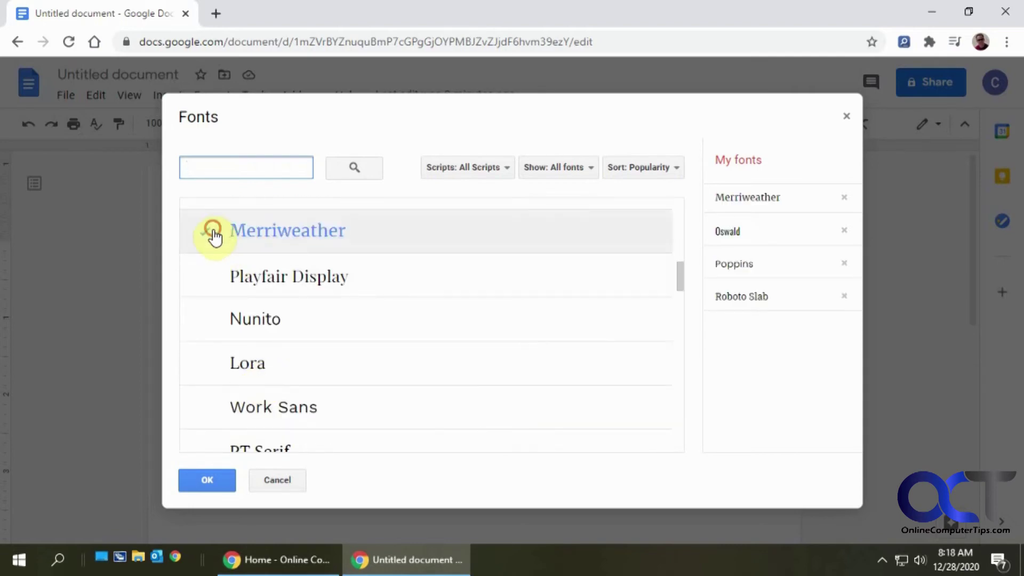
scroll(270, 293, "down", 1)
scroll(270, 295, "down", 1)
scroll(271, 296, "down", 1)
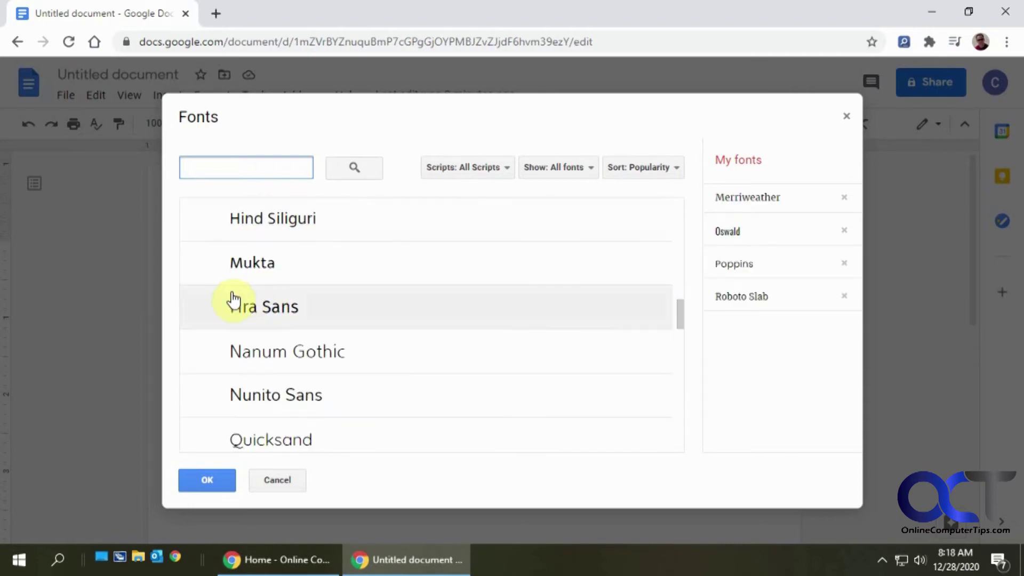
left_click(231, 304)
scroll(233, 308, "down", 1)
scroll(232, 312, "down", 2)
scroll(233, 310, "down", 1)
scroll(234, 310, "down", 2)
scroll(232, 311, "down", 1)
left_click(221, 375)
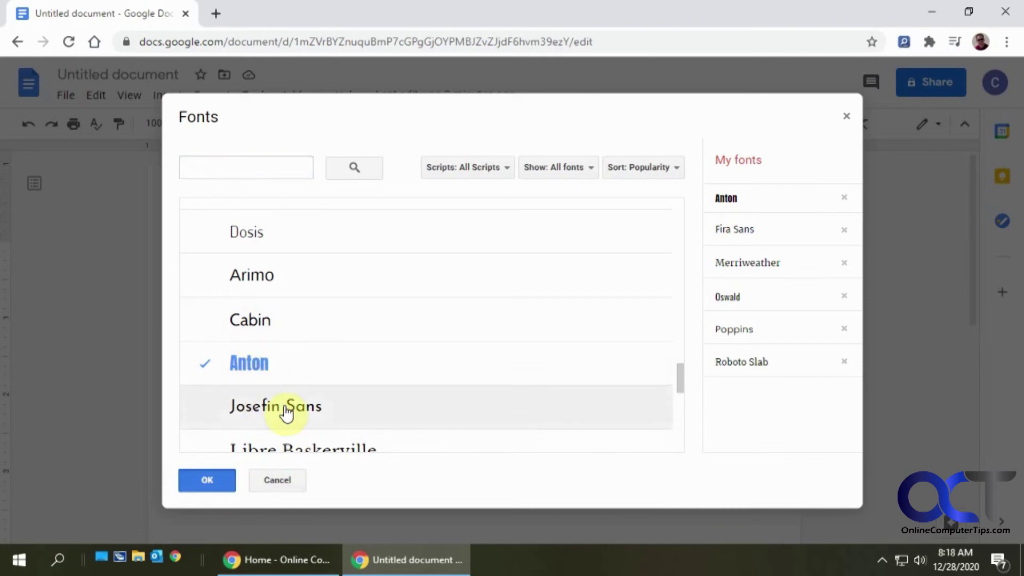
left_click(387, 489)
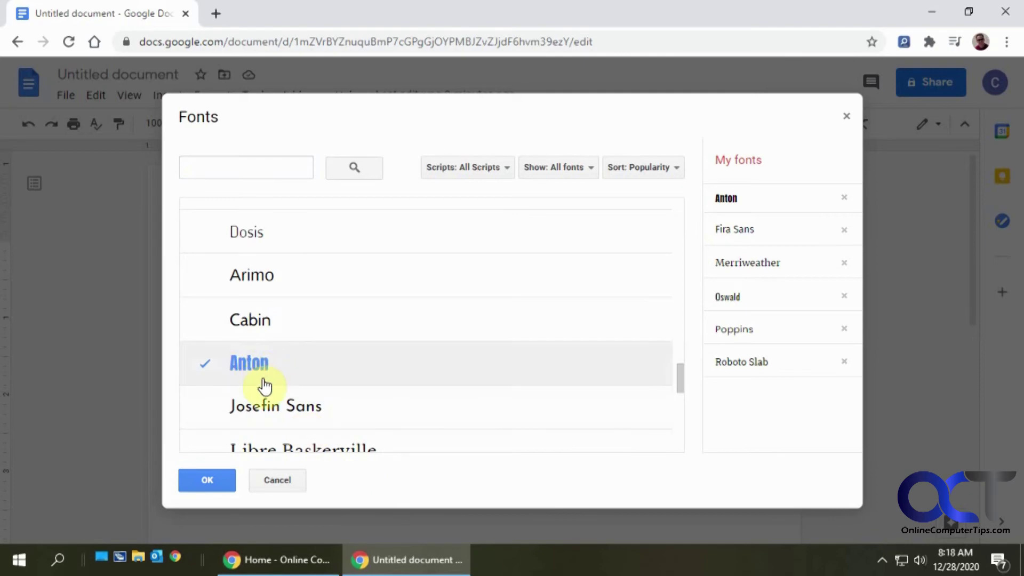
left_click(209, 480)
left_click(338, 130)
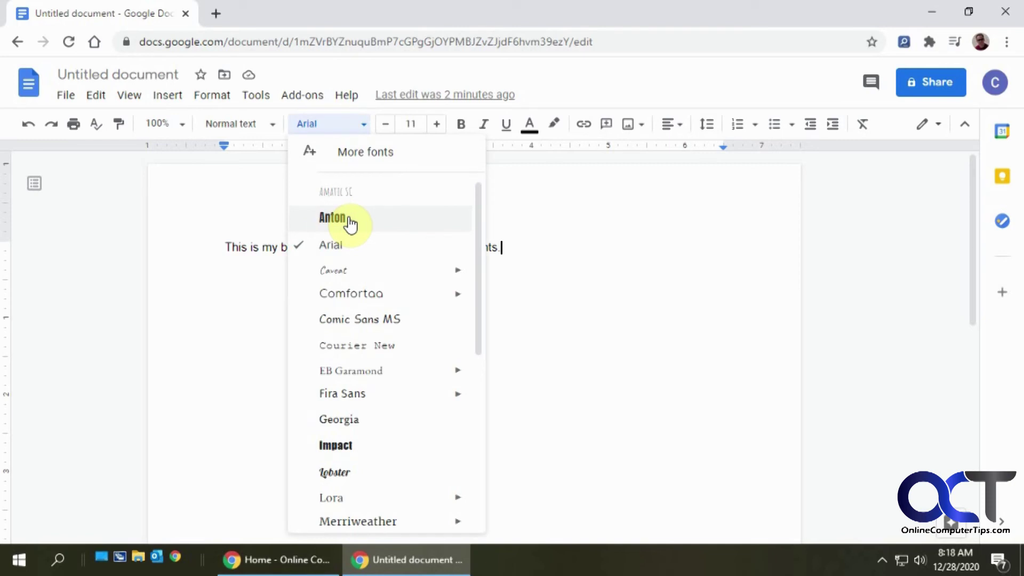
left_click_drag(479, 283, 470, 458)
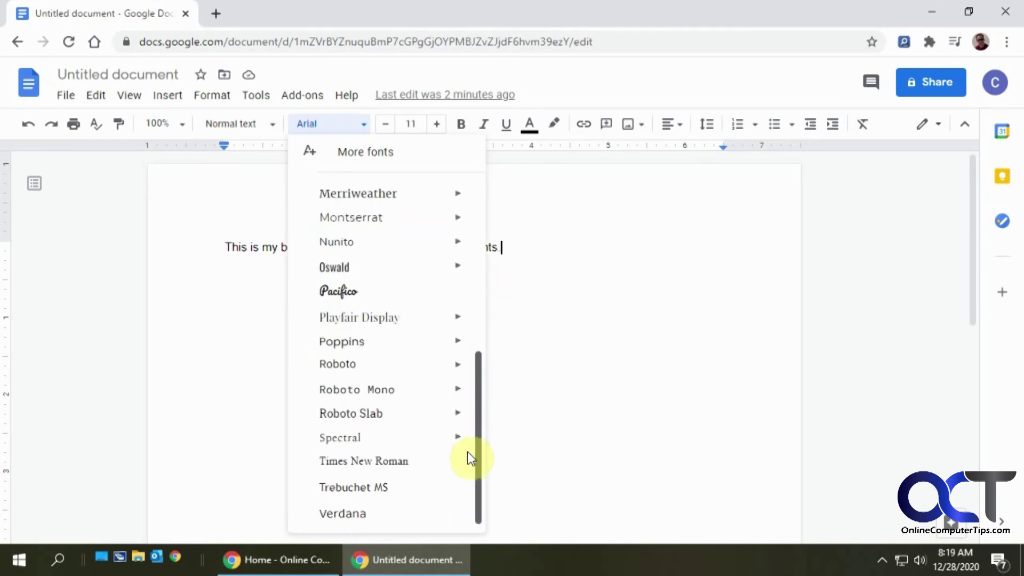
left_click(557, 358)
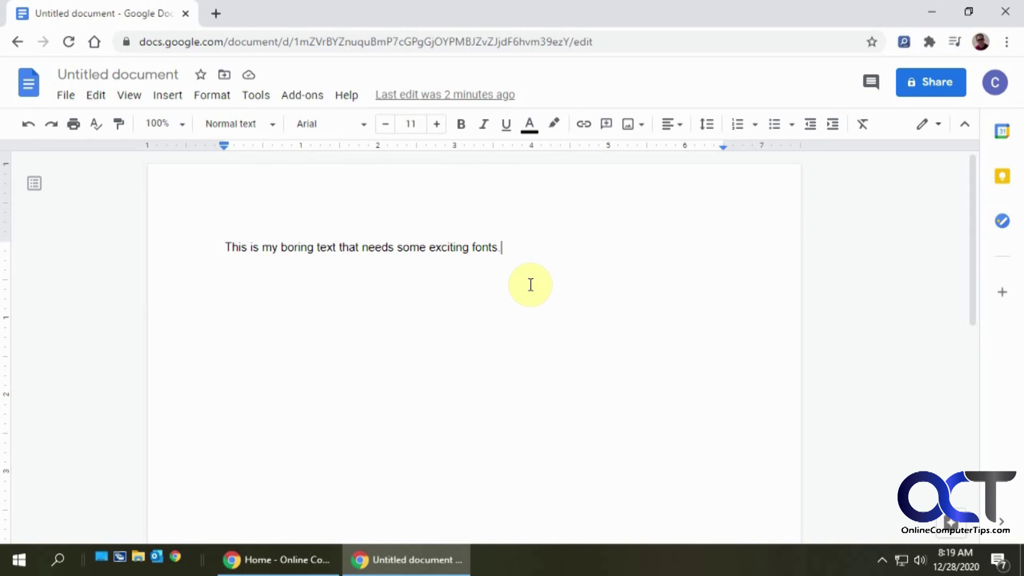
left_click(350, 127)
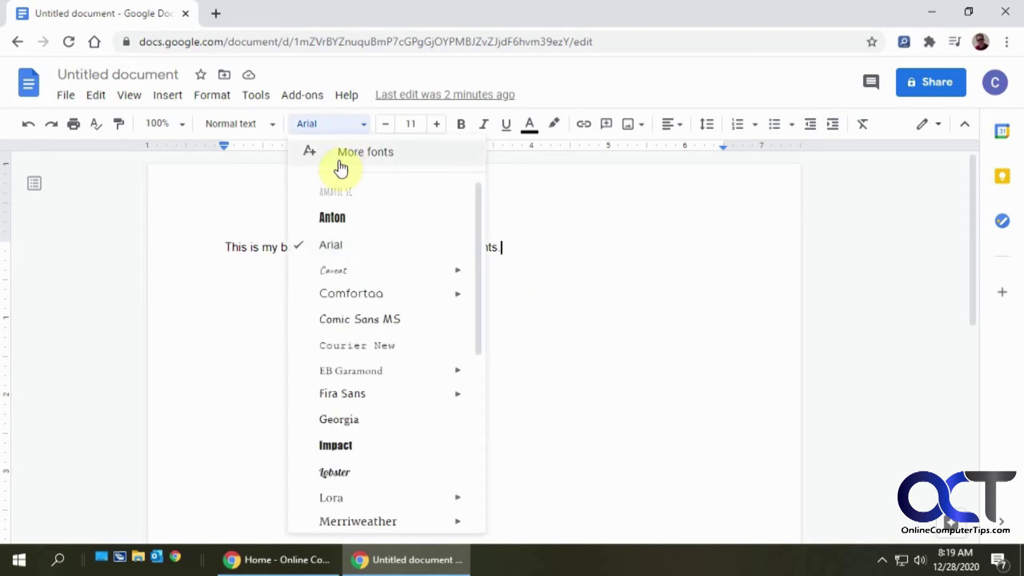
Reopen More fonts to review My fonts, then cancel without changes
left_click(365, 156)
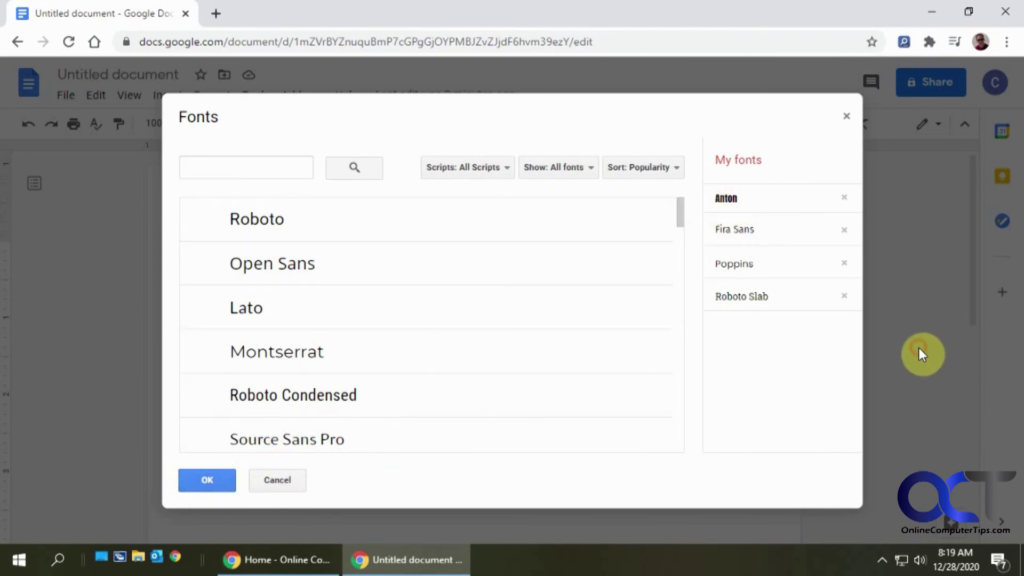
left_click(271, 481)
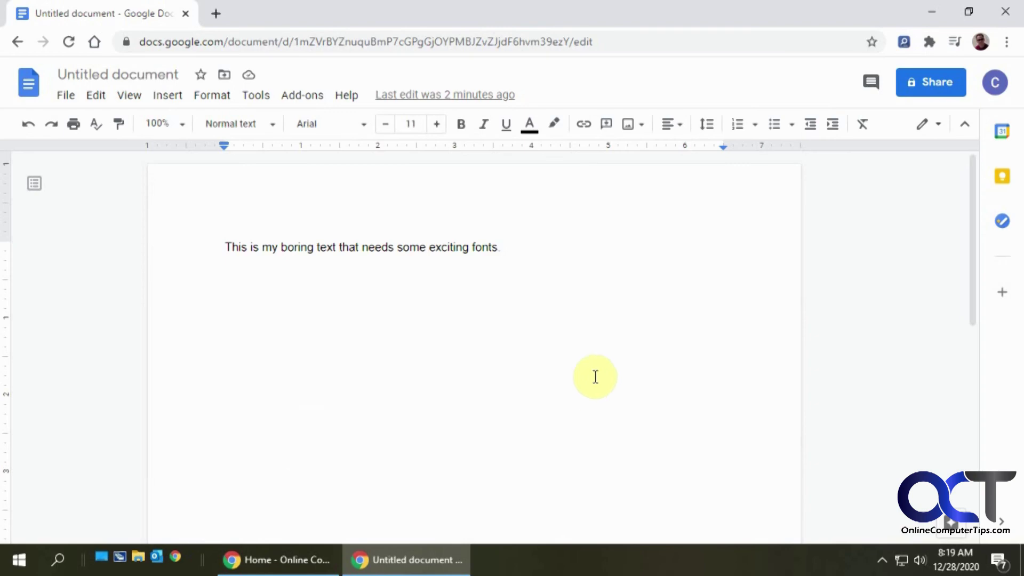